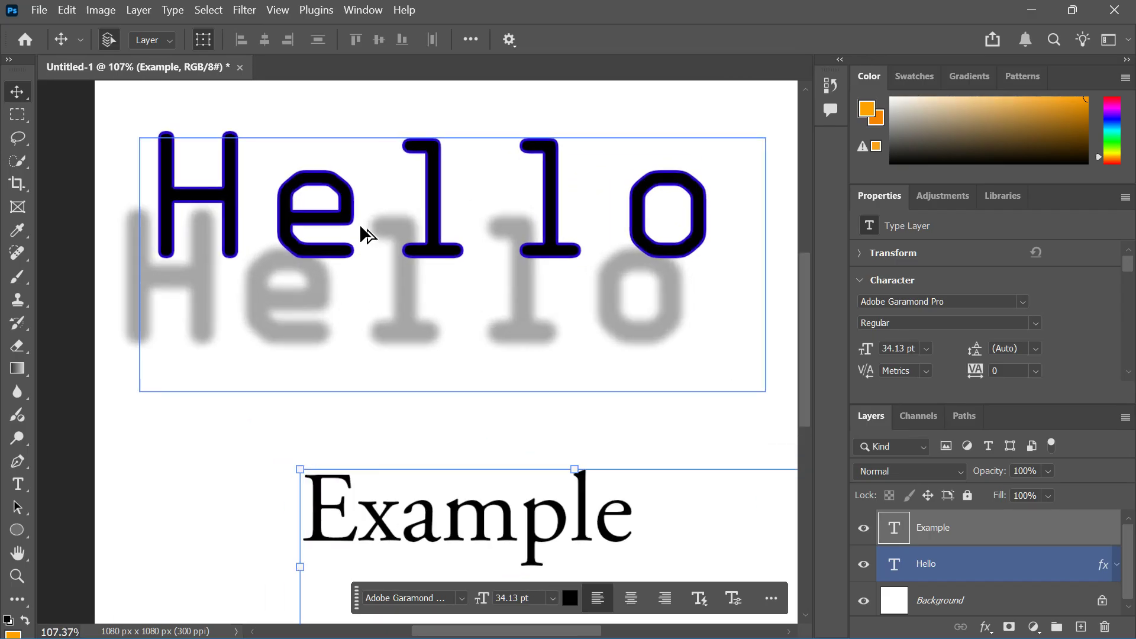
# - Examine the stroke and drop shadow on the Hello text compared with the unstyled Example text
pyautogui.scroll(1, 435, 212)
pyautogui.scroll(-5, 430, 222)
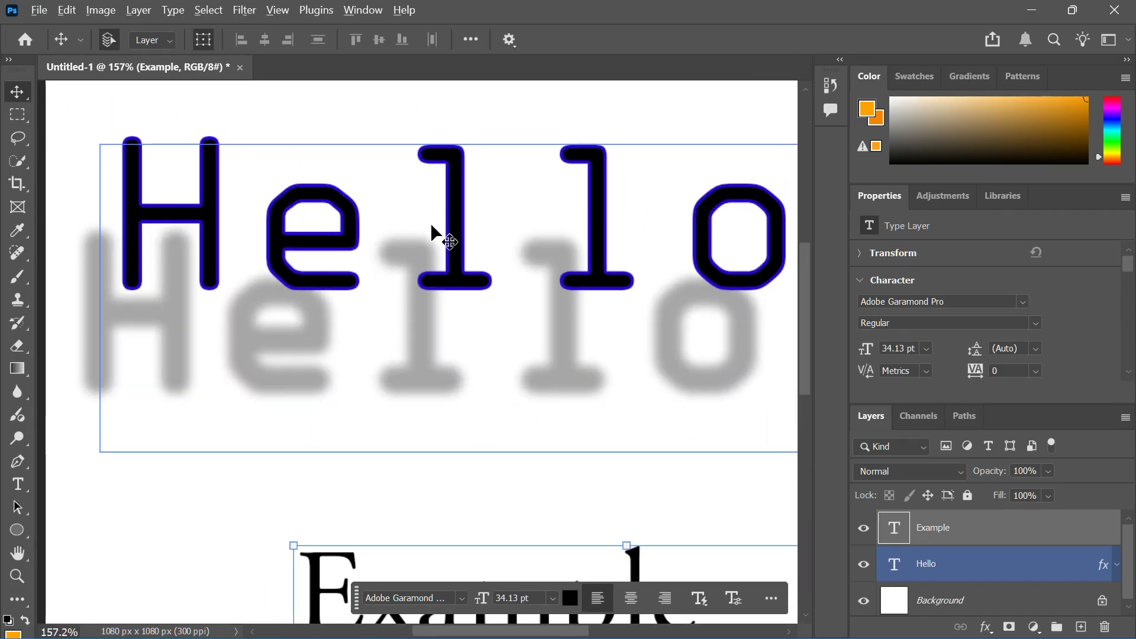
pyautogui.scroll(-1, 484, 346)
pyautogui.scroll(1, 488, 347)
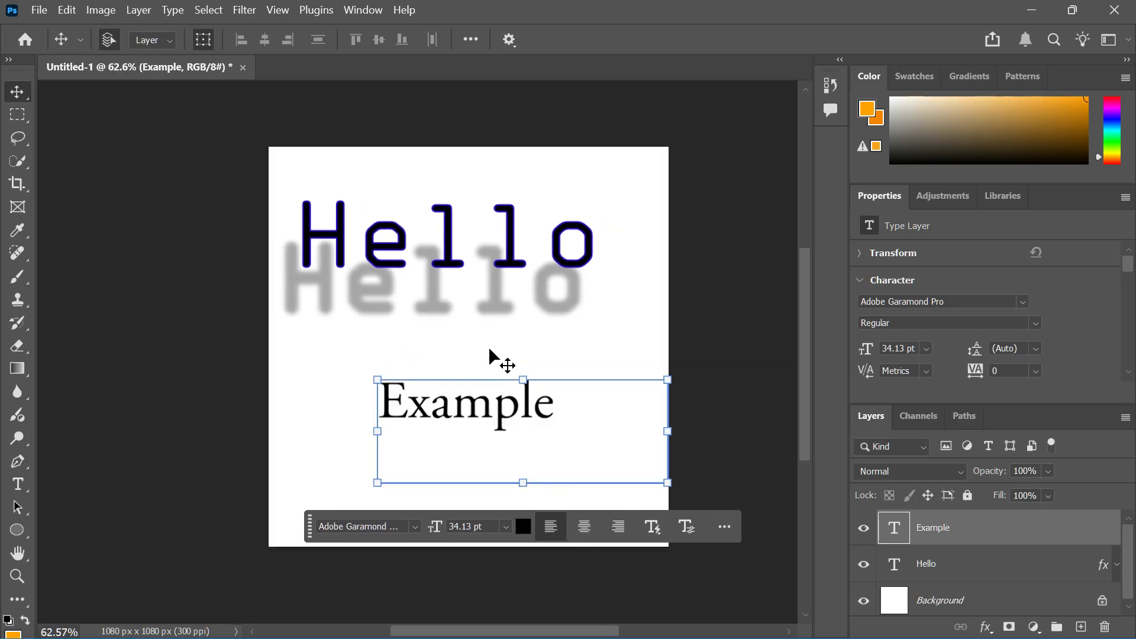
pyautogui.hscroll(-1, 518, 394)
pyautogui.hscroll(2, 522, 386)
pyautogui.scroll(1, 476, 409)
pyautogui.scroll(1, 476, 408)
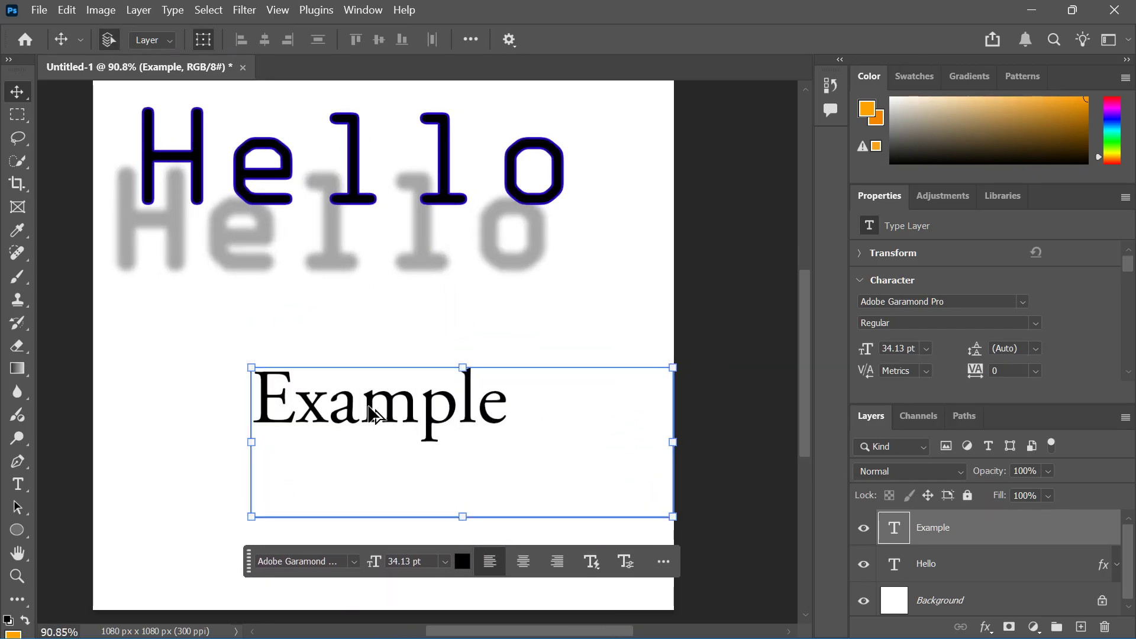
pyautogui.scroll(1, 341, 409)
pyautogui.scroll(-1, 335, 408)
pyautogui.scroll(1, 335, 408)
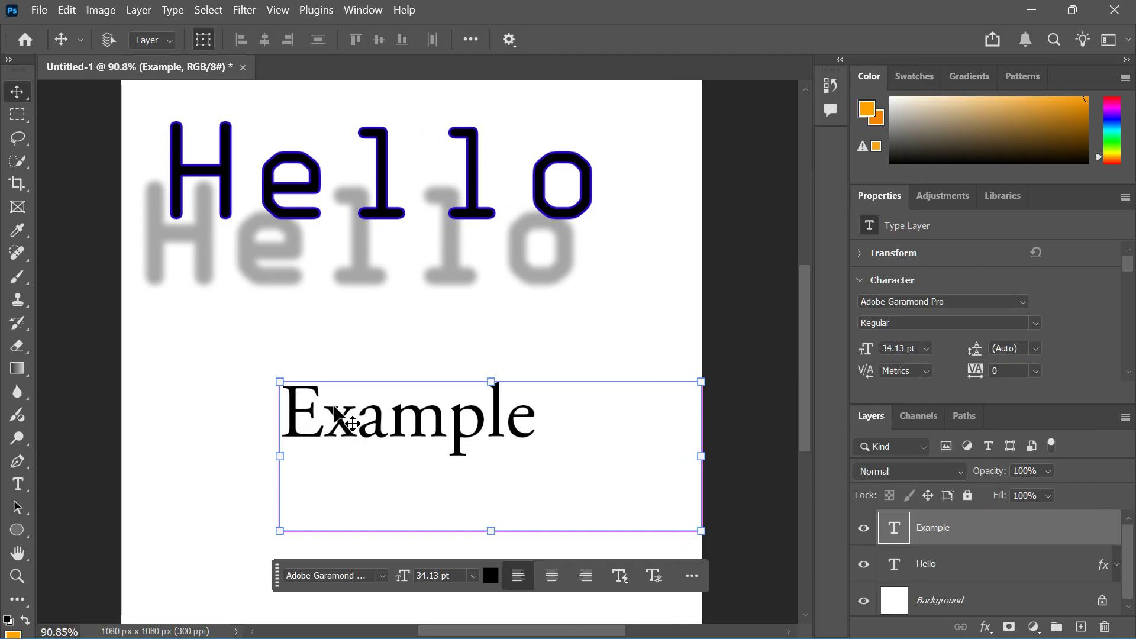
pyautogui.hscroll(-1, 335, 412)
pyautogui.scroll(-1, 331, 409)
pyautogui.click(75, 408)
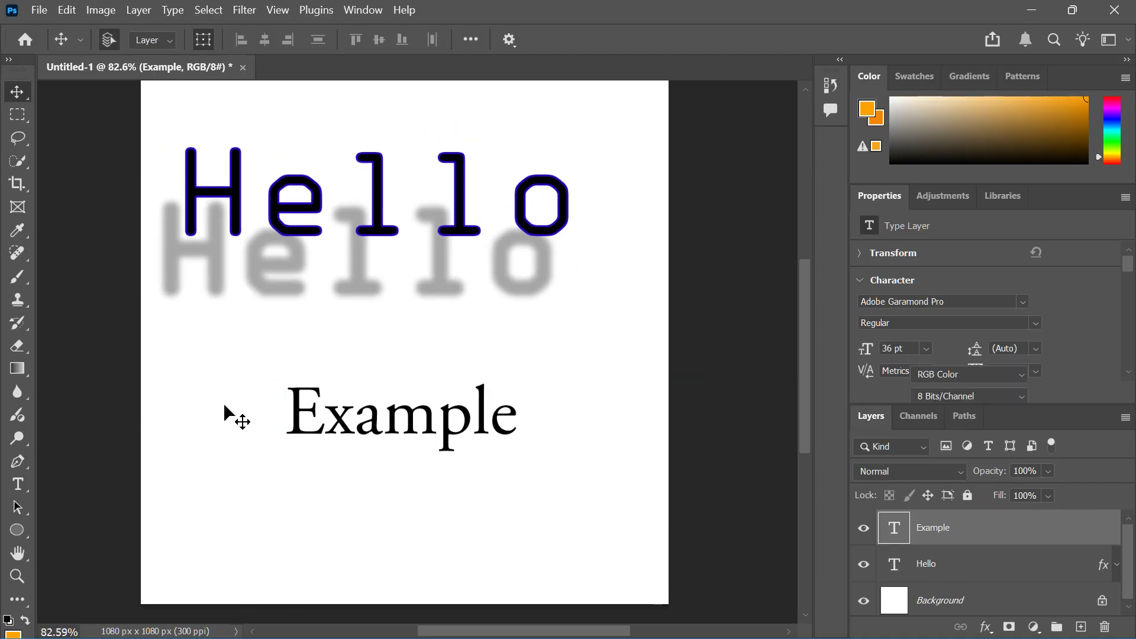
pyautogui.scroll(1, 223, 410)
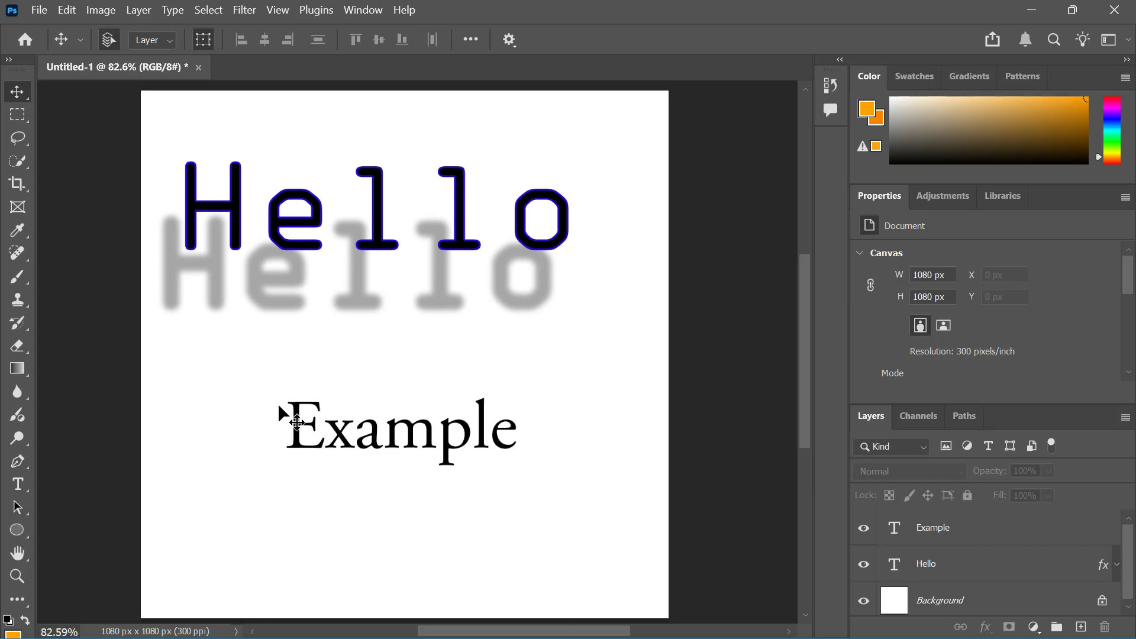
# - Select the Example text on the canvas and move it slightly upward
pyautogui.click(392, 449)
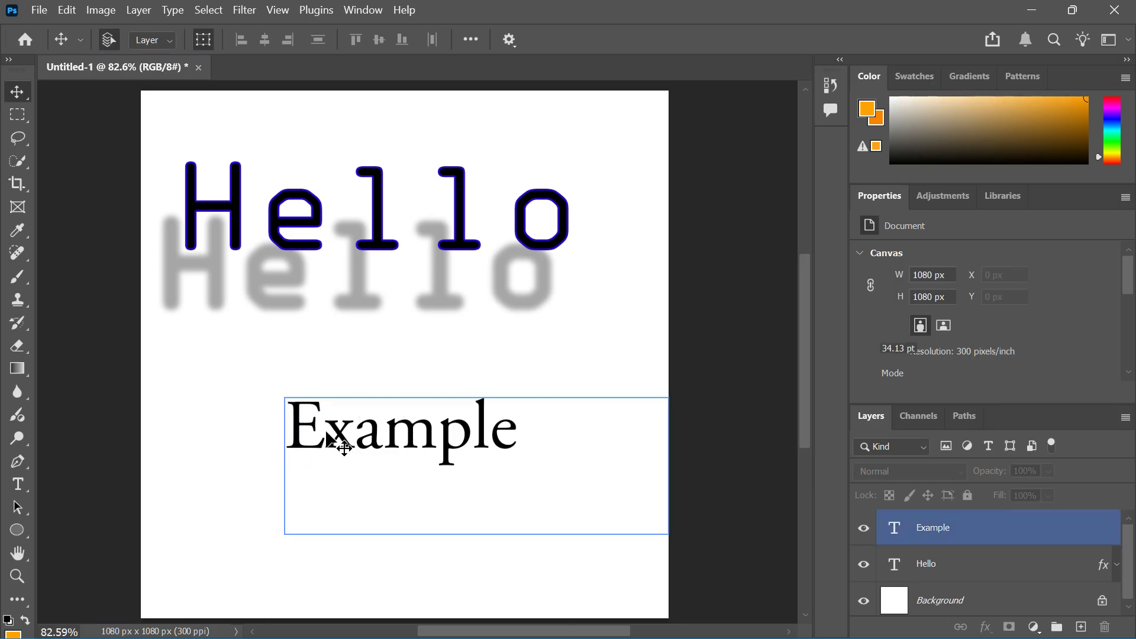
pyautogui.moveTo(326, 432); pyautogui.dragTo(364, 426)
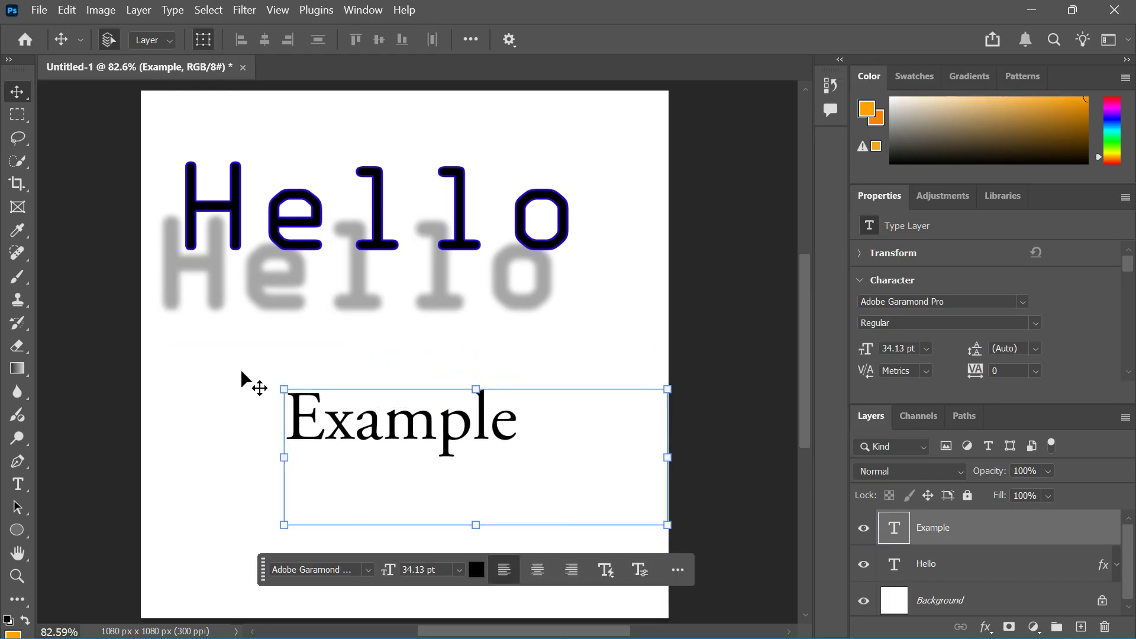
pyautogui.scroll(1, 256, 367)
pyautogui.scroll(-1, 922, 559)
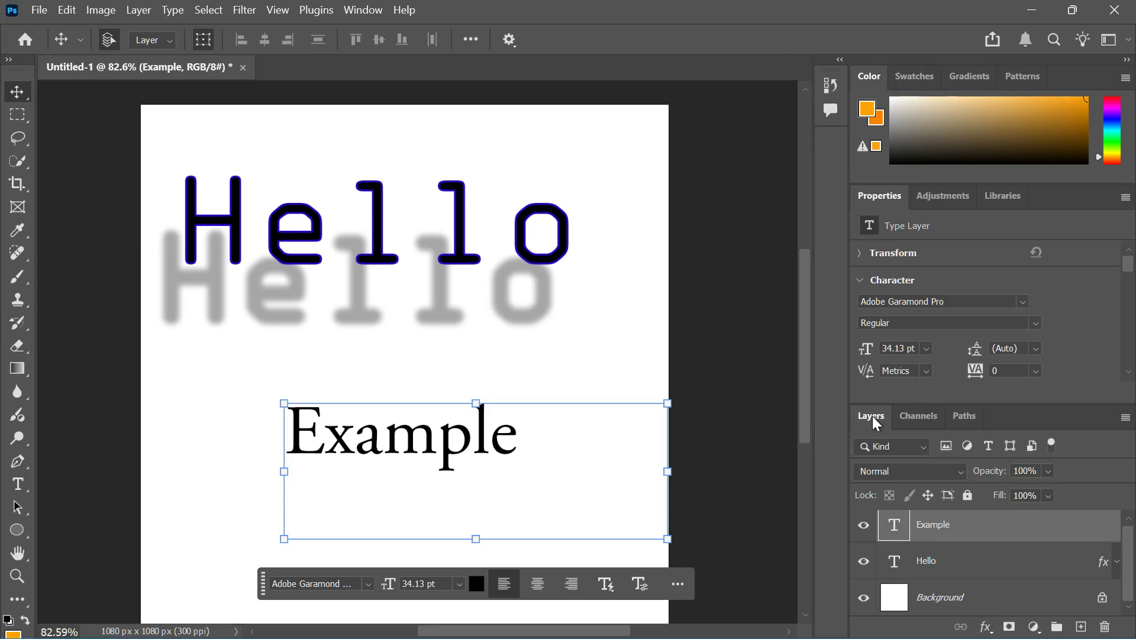
# - Expand the effects list of the Hello text layer and copy its layer style
pyautogui.moveTo(876, 422)
pyautogui.mouseDown()
pyautogui.moveTo(817, 417)
pyautogui.moveTo(761, 335)
pyautogui.moveTo(755, 244)
pyautogui.moveTo(880, 427)
pyautogui.mouseUp()
pyautogui.scroll(-2, 794, 408)
pyautogui.scroll(2, 796, 421)
pyautogui.click(893, 569)
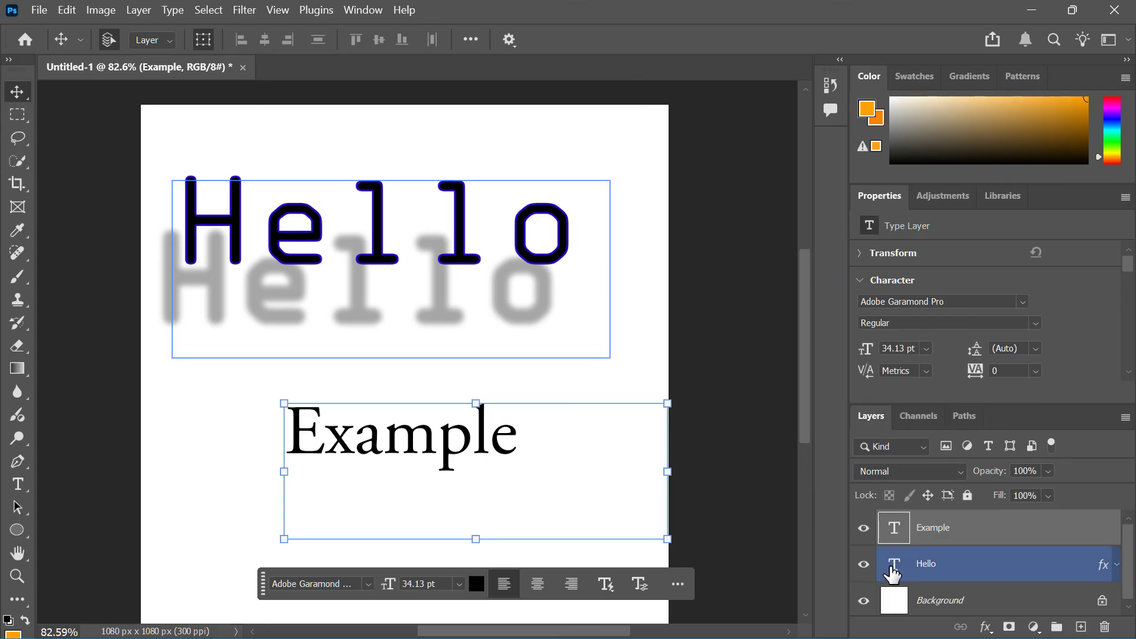
pyautogui.click(943, 577)
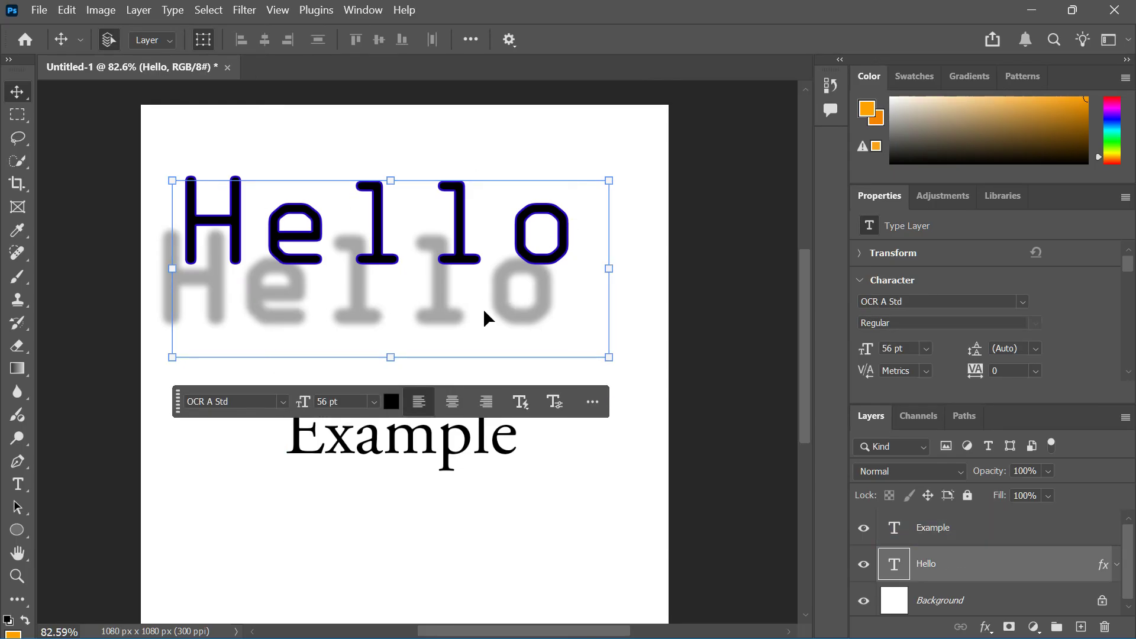
pyautogui.click(1117, 572)
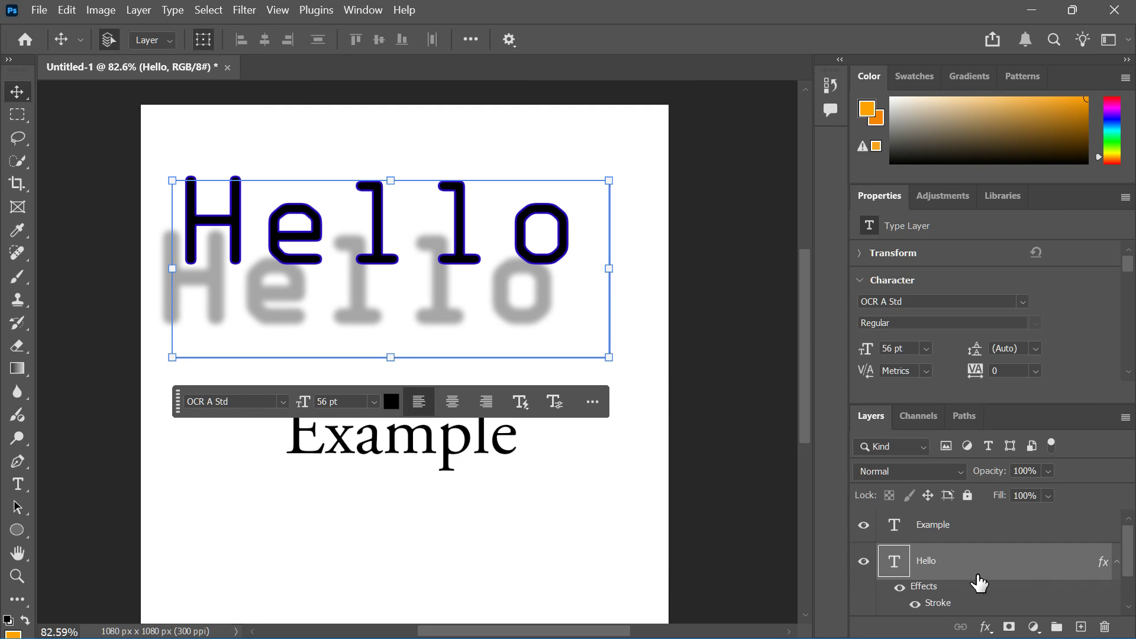
pyautogui.scroll(-1, 976, 582)
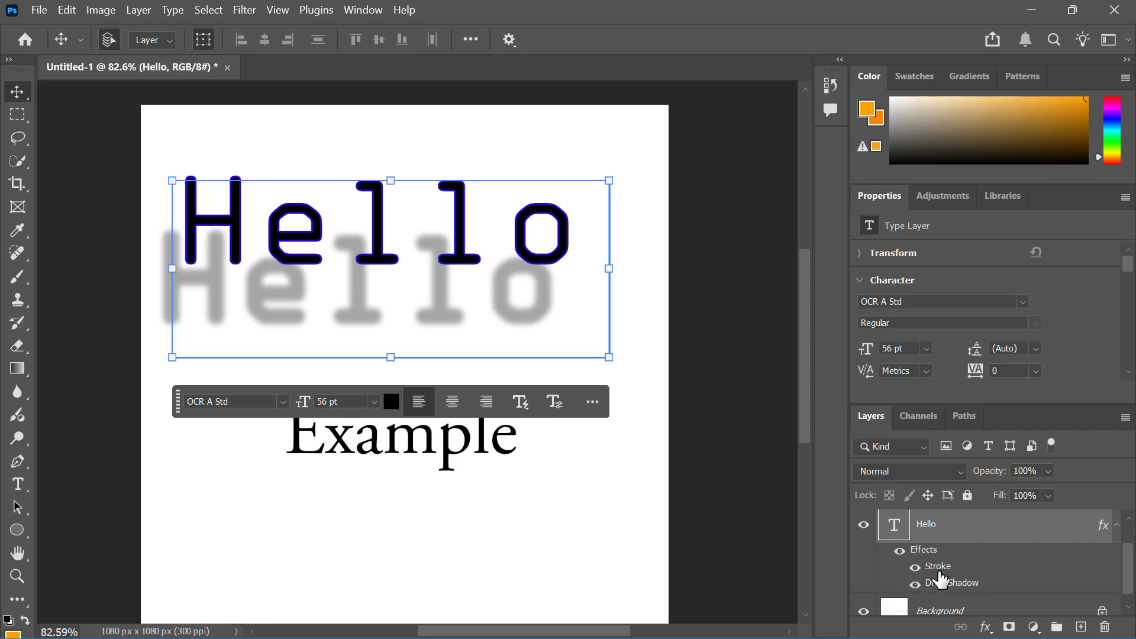
pyautogui.rightClick(958, 532)
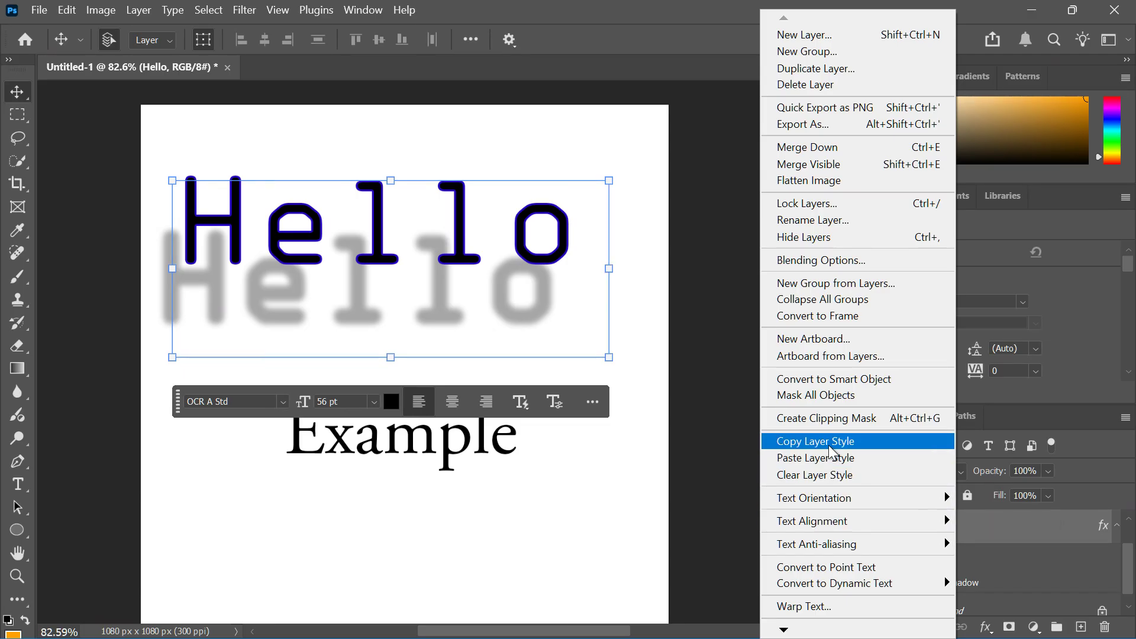
pyautogui.click(848, 445)
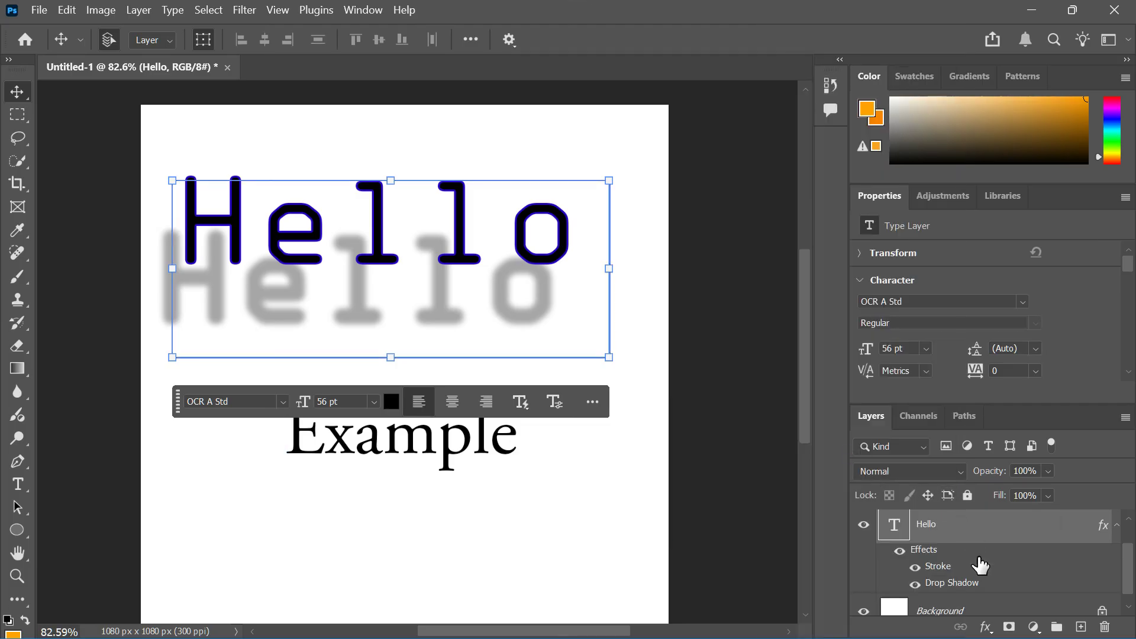
# - Paste the copied layer style onto the Example text layer
pyautogui.scroll(1, 976, 562)
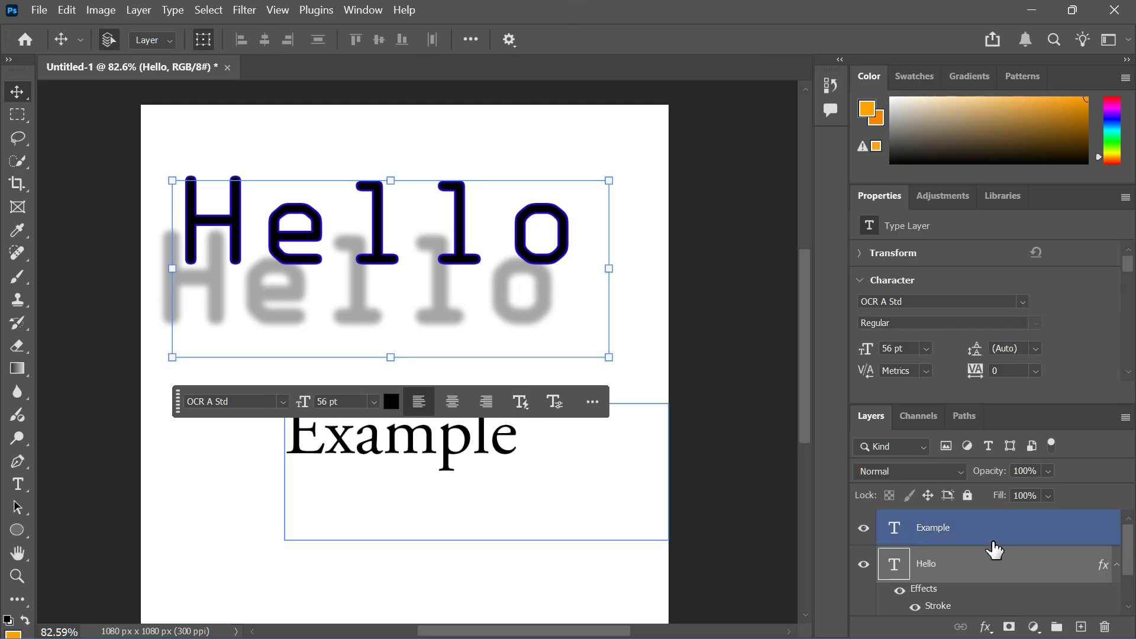
pyautogui.scroll(-1, 982, 577)
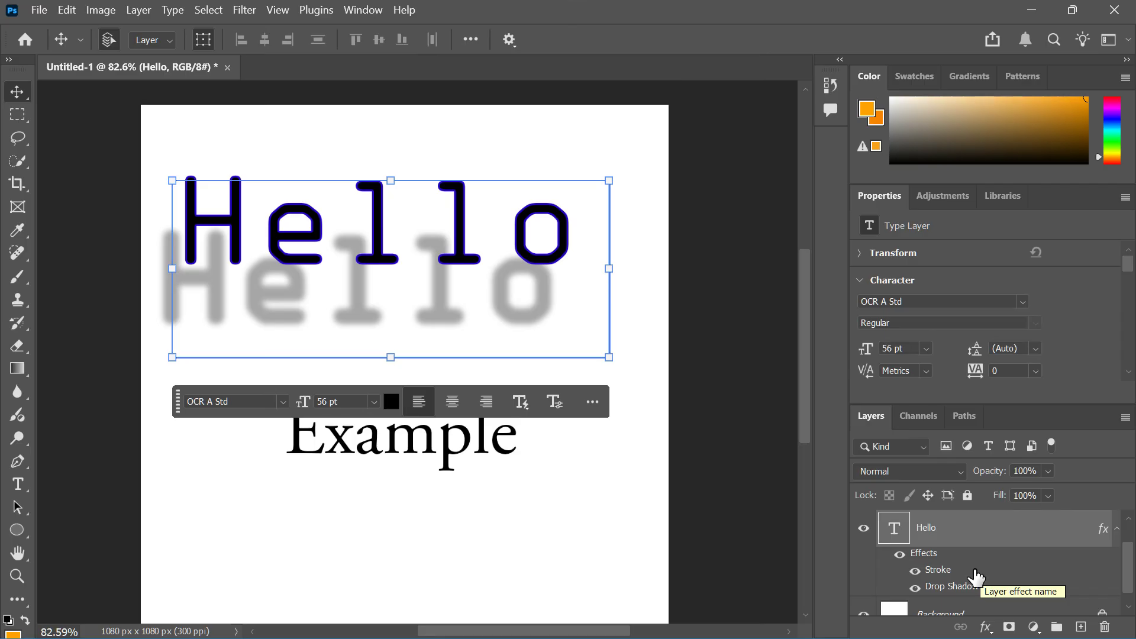
pyautogui.scroll(1, 975, 577)
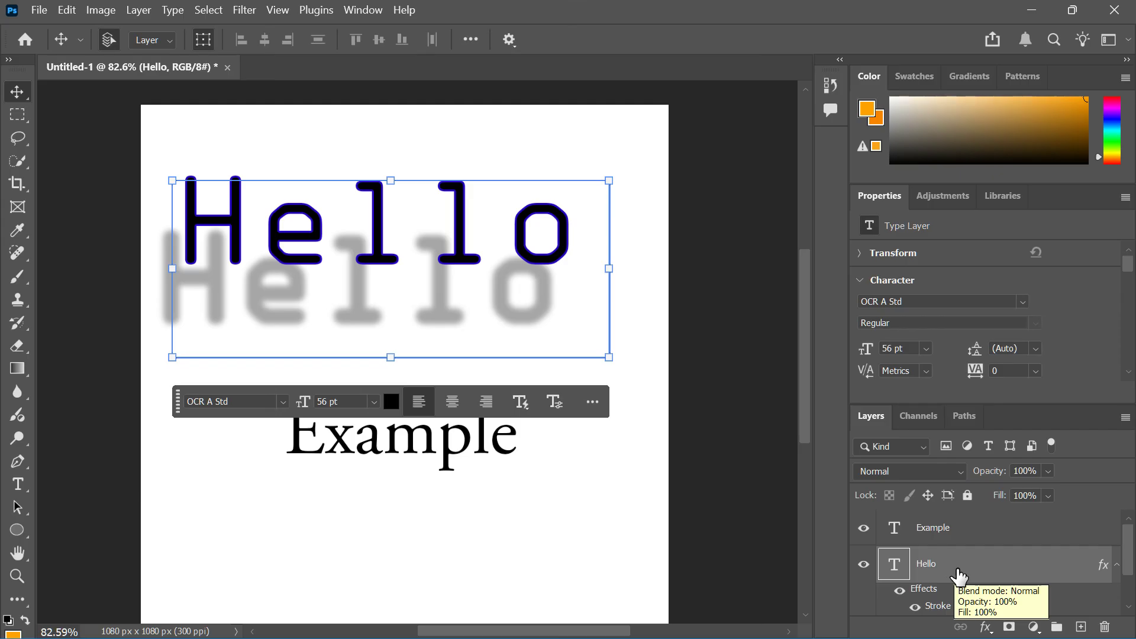
pyautogui.click(971, 533)
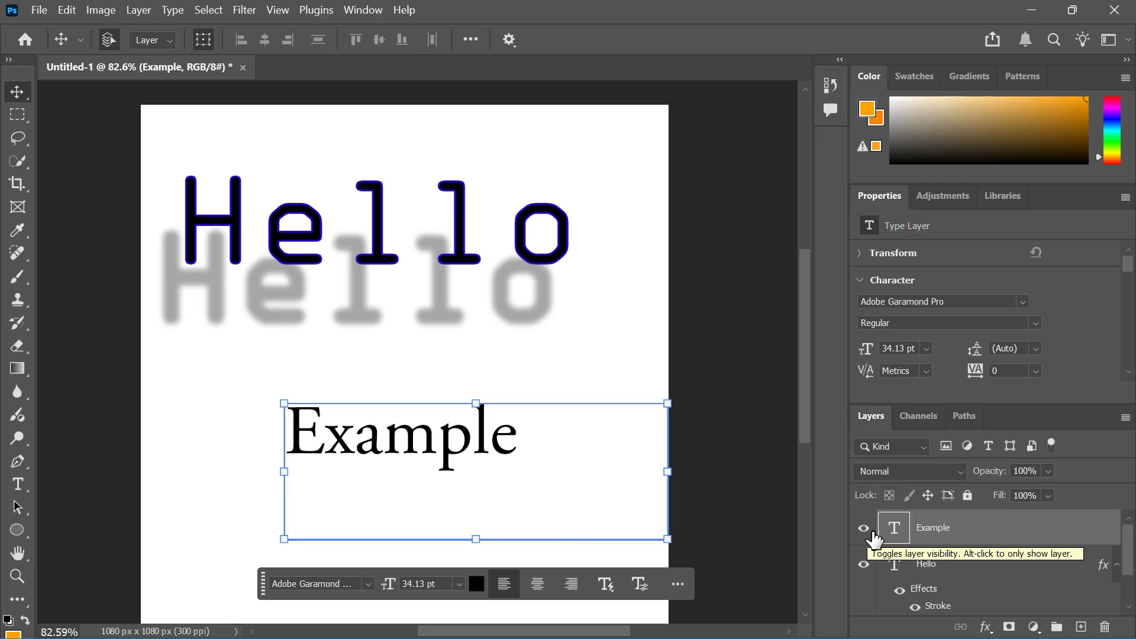
pyautogui.rightClick(989, 535)
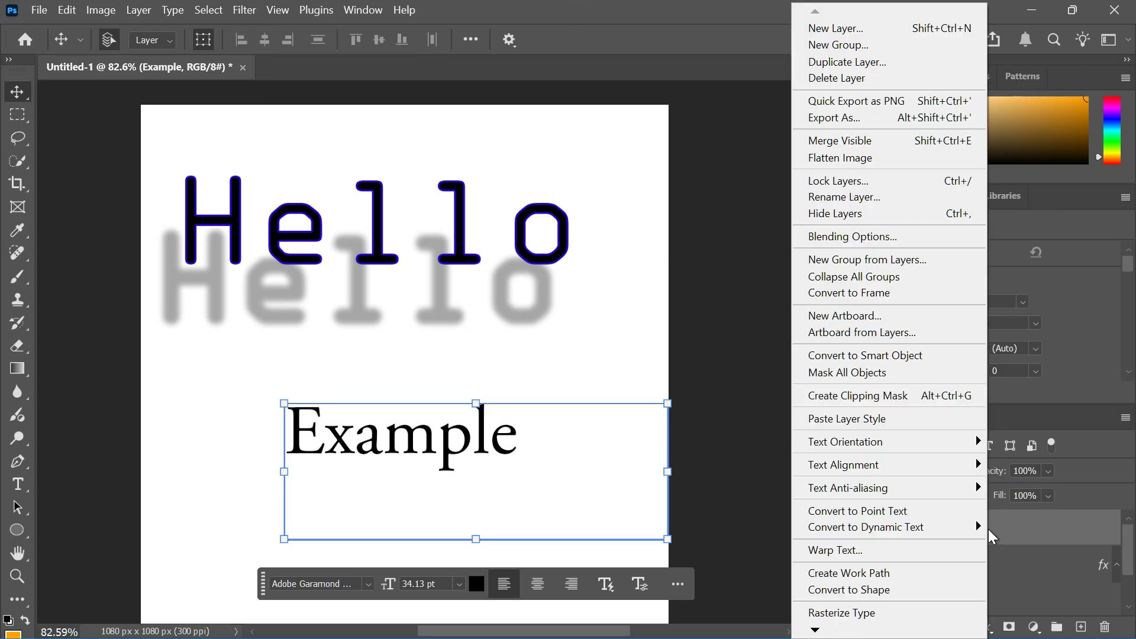
pyautogui.click(864, 420)
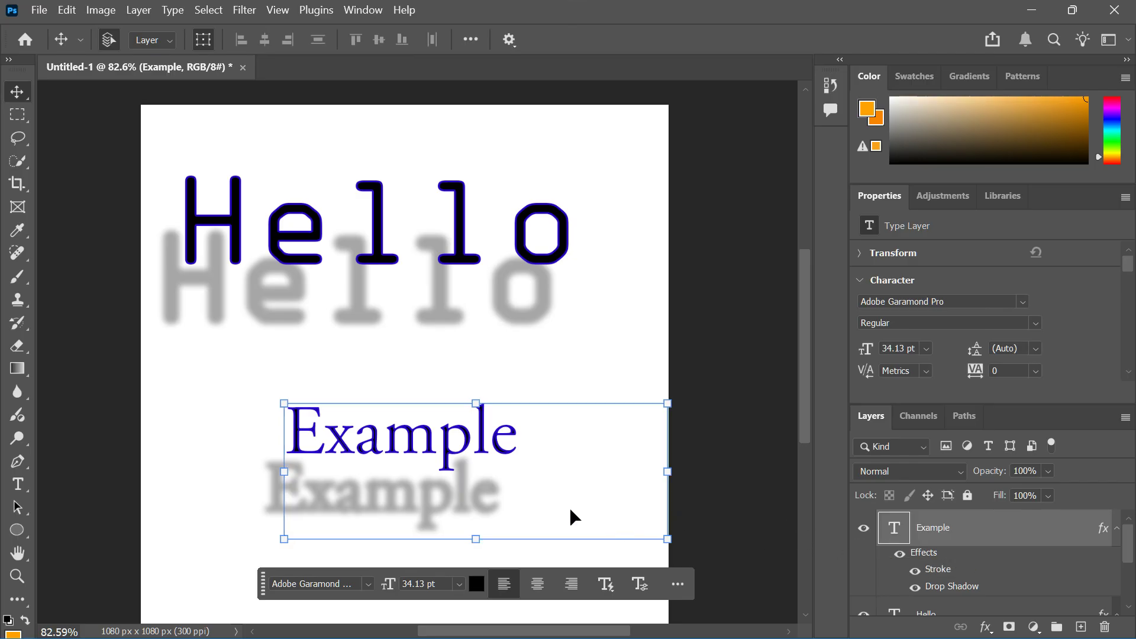
# - Move the Example text straight up to just beneath the Hello lettering, overlapping its shadow, and deselect it
pyautogui.scroll(5, 355, 444)
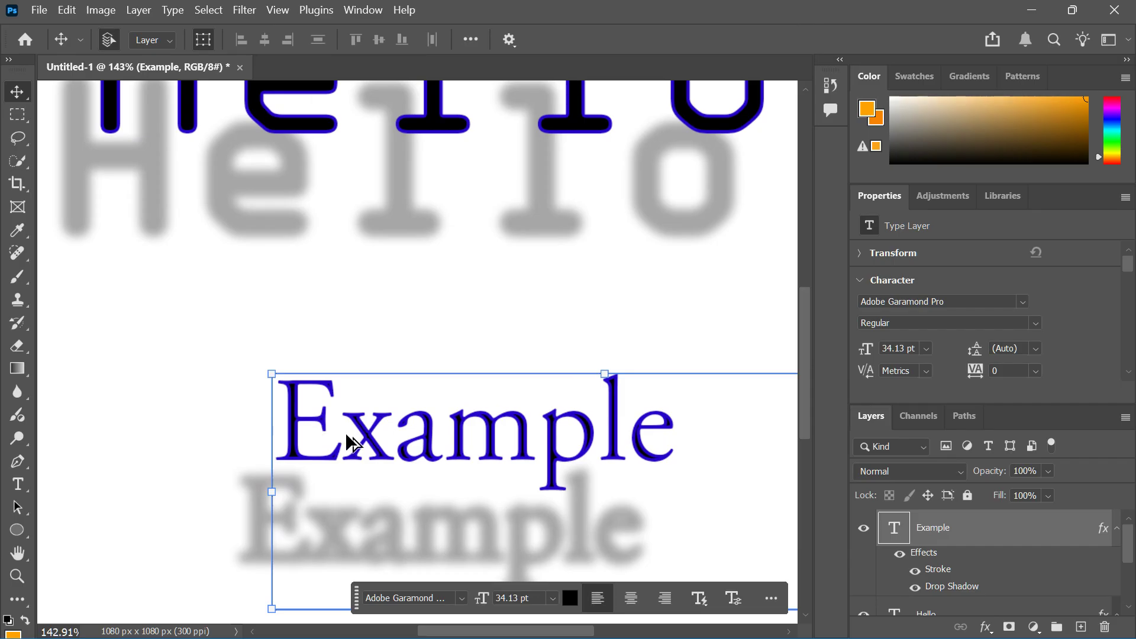
pyautogui.scroll(2, 277, 439)
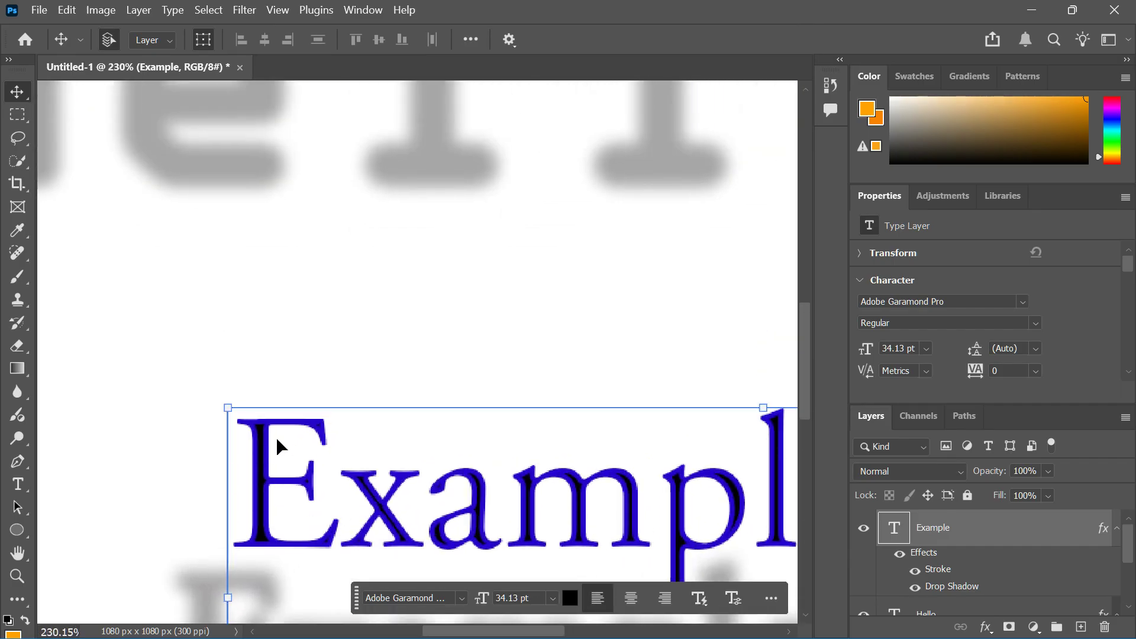
pyautogui.scroll(-2, 277, 446)
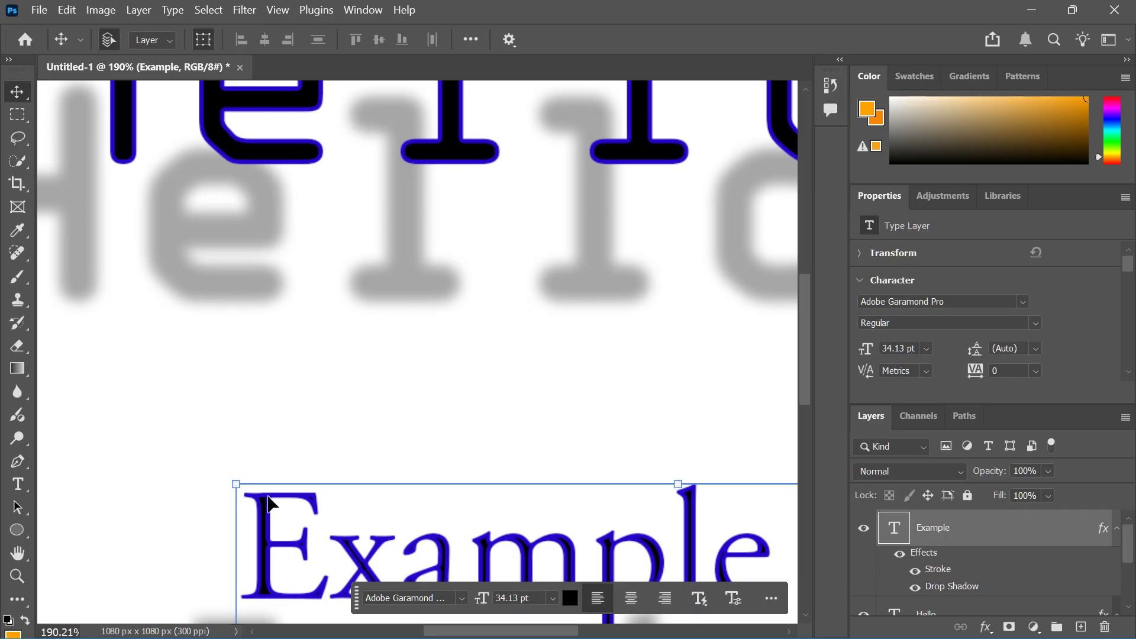
pyautogui.scroll(-5, 299, 502)
pyautogui.scroll(-2, 354, 491)
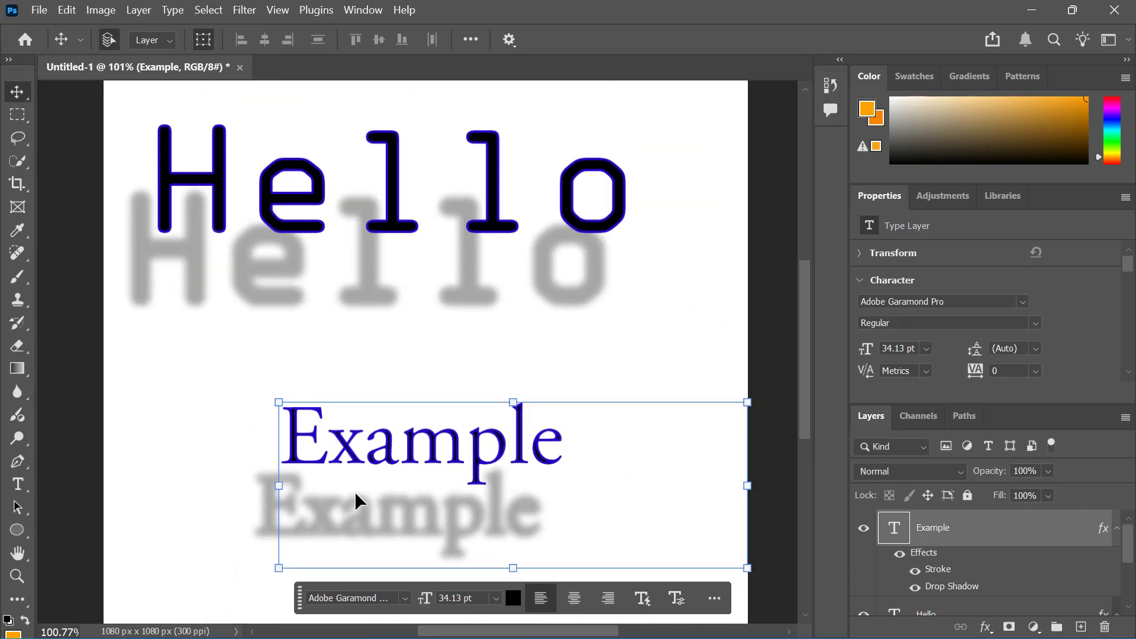
pyautogui.scroll(-1, 361, 489)
pyautogui.scroll(-1, 360, 489)
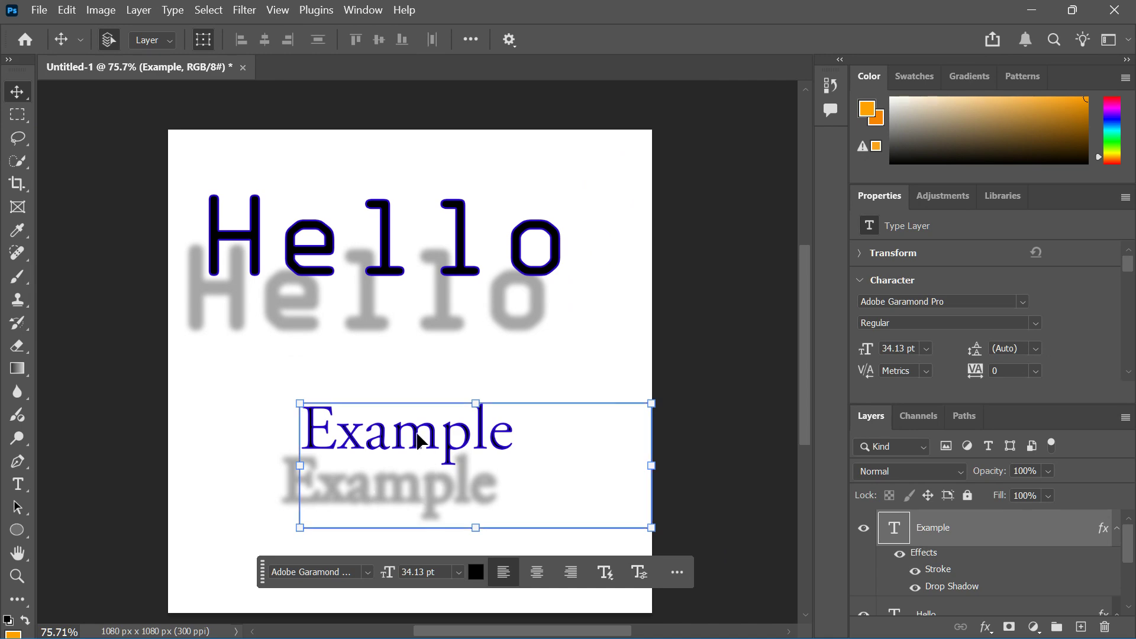
pyautogui.moveTo(417, 440); pyautogui.dragTo(422, 350)
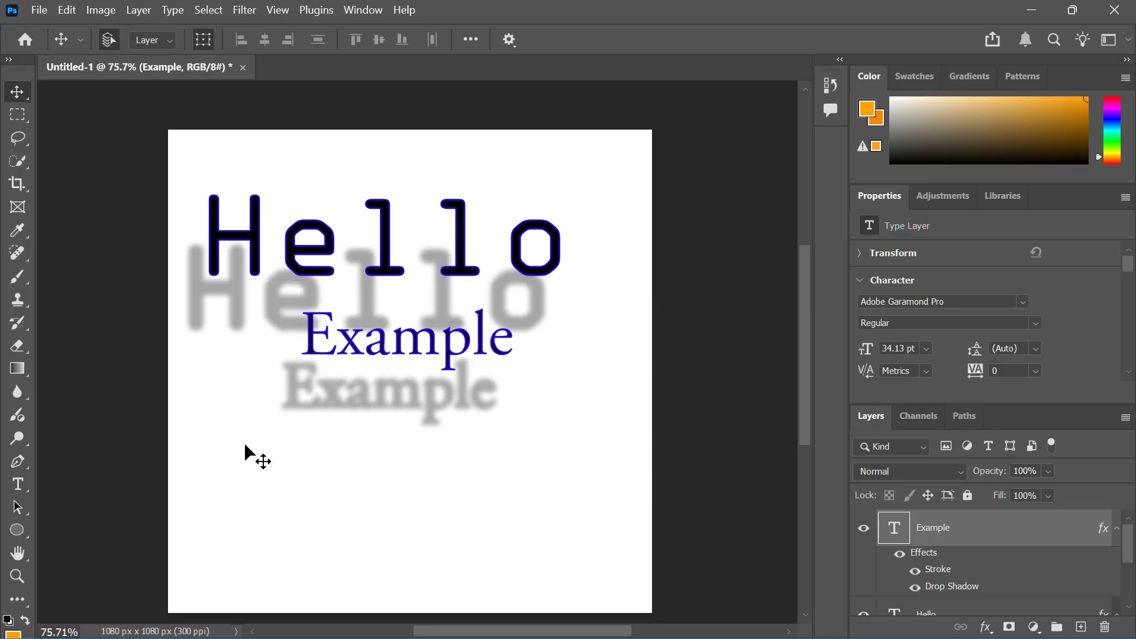
pyautogui.click(256, 465)
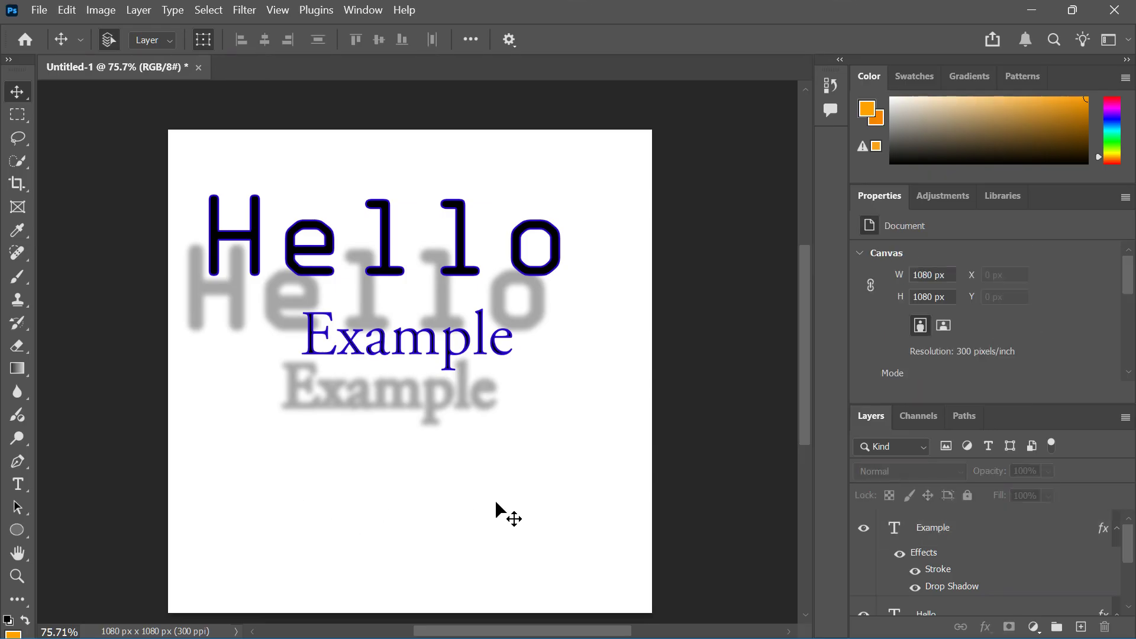
# - Collapse the effects lists of the Example and Hello layers
pyautogui.click(890, 541)
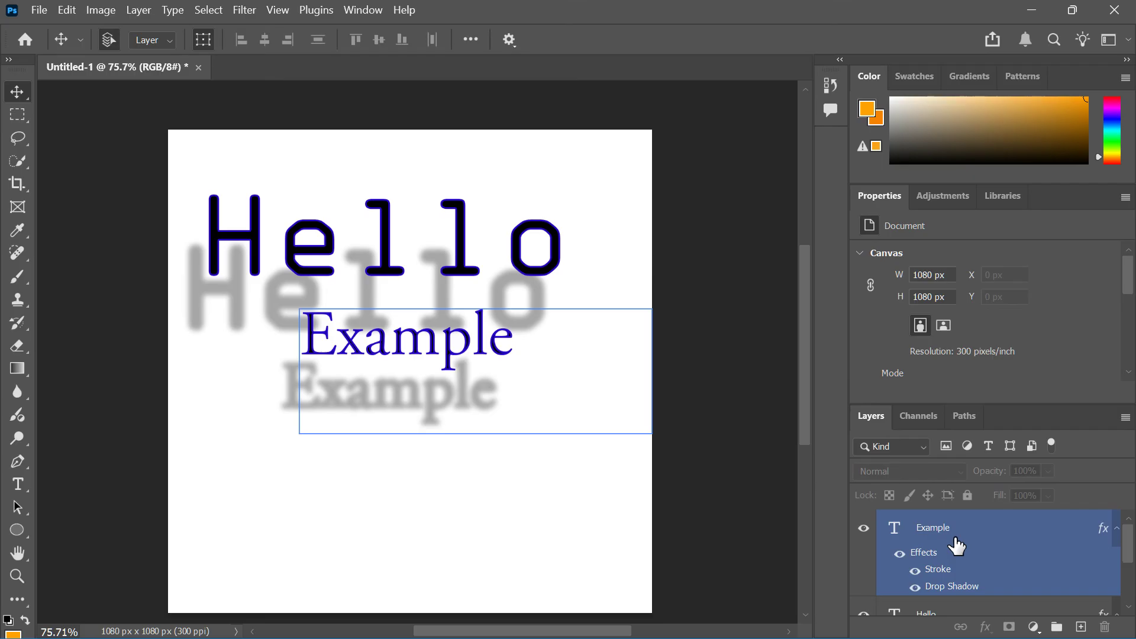
pyautogui.scroll(-3, 1072, 544)
pyautogui.scroll(3, 1088, 540)
pyautogui.click(1117, 528)
pyautogui.click(1120, 562)
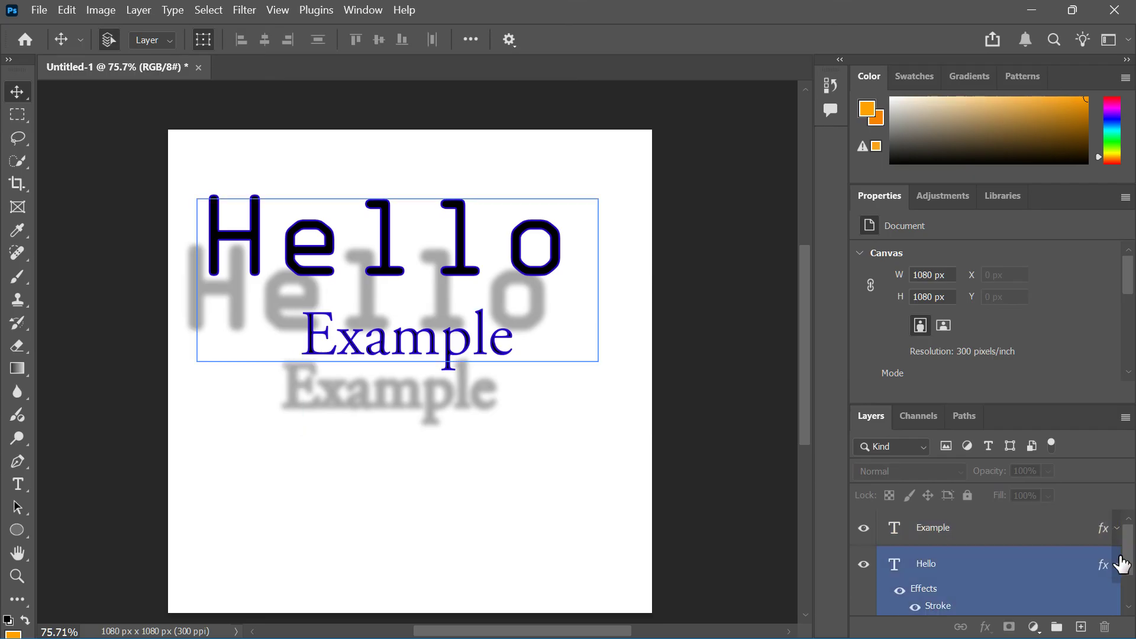
pyautogui.click(1117, 565)
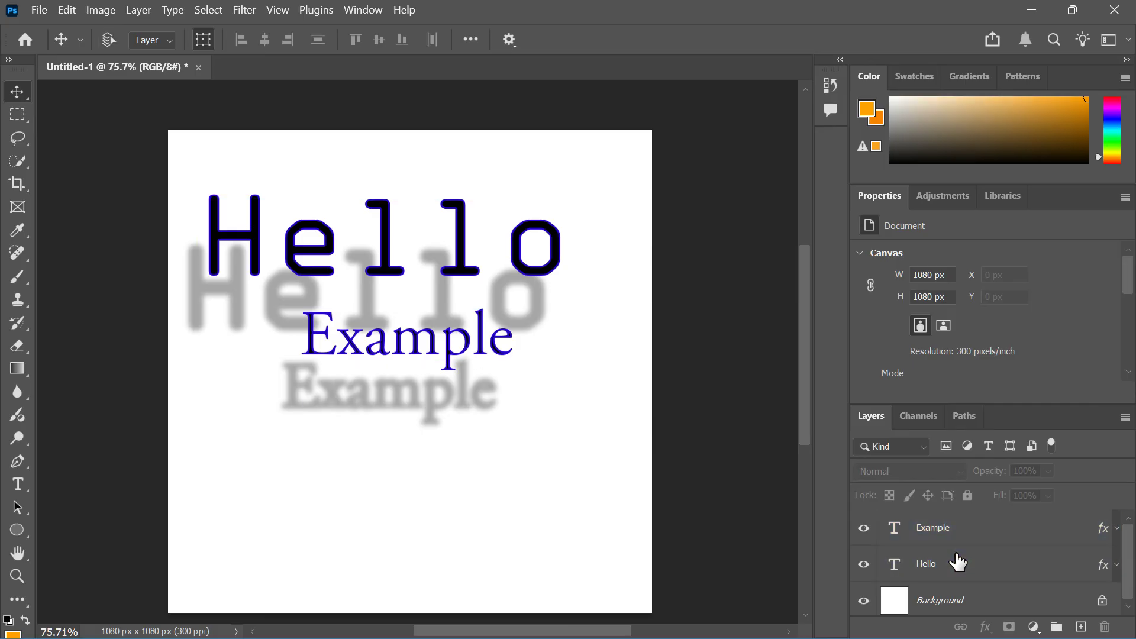
# - Select the Hello and Example layers together and paste the copied layer style onto both
pyautogui.click(981, 564)
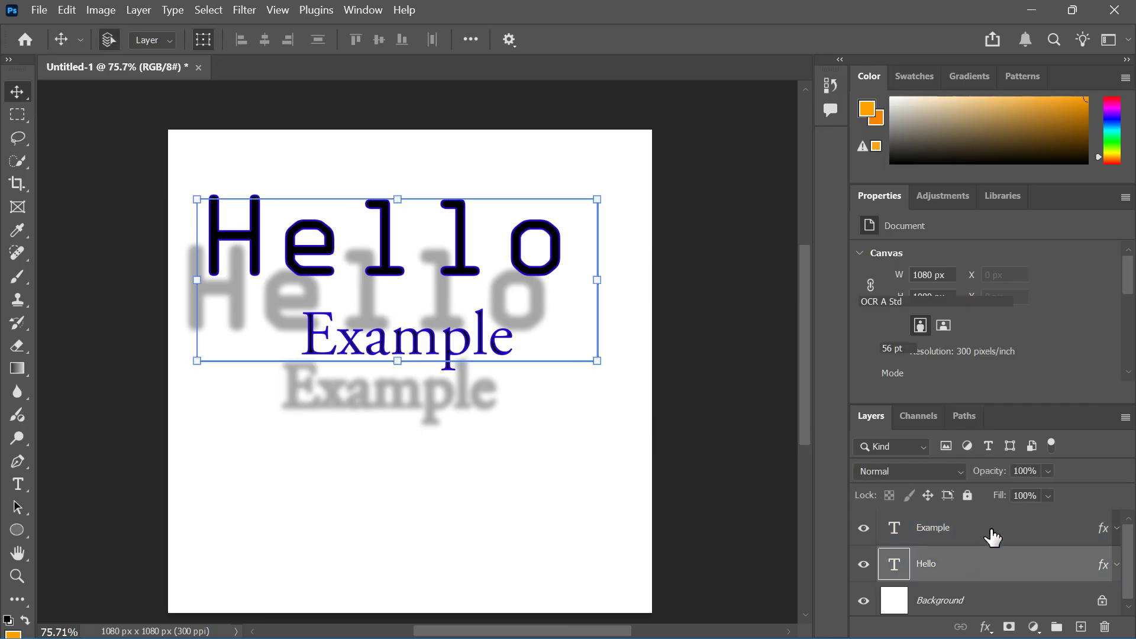
pyautogui.keyDown('shift'); pyautogui.click(989, 536); pyautogui.keyUp('shift')
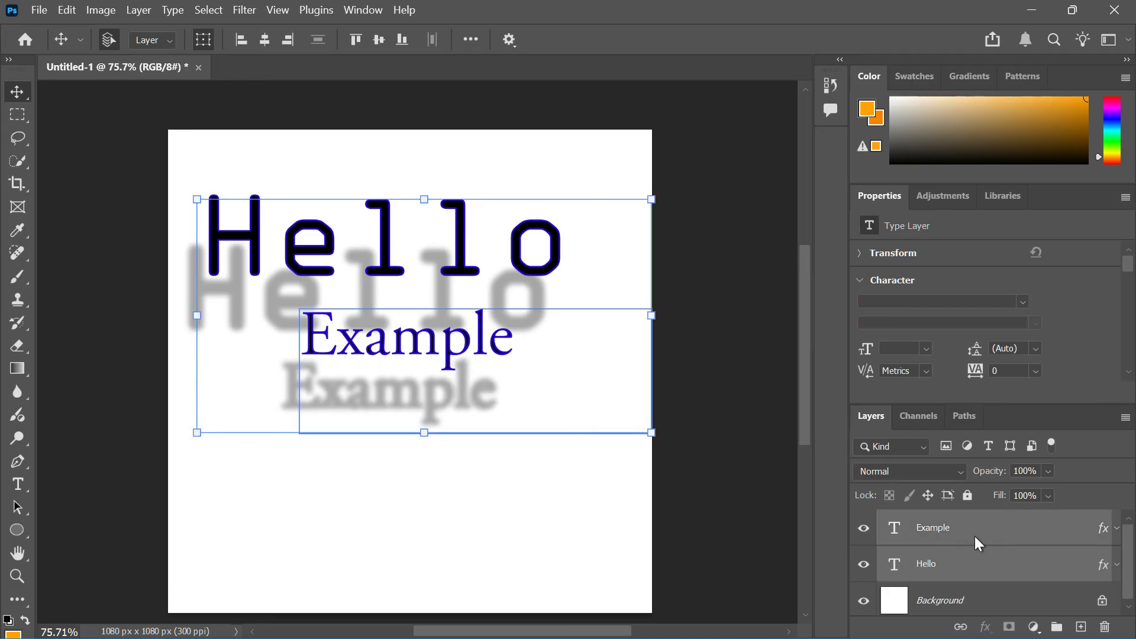
pyautogui.rightClick(975, 536)
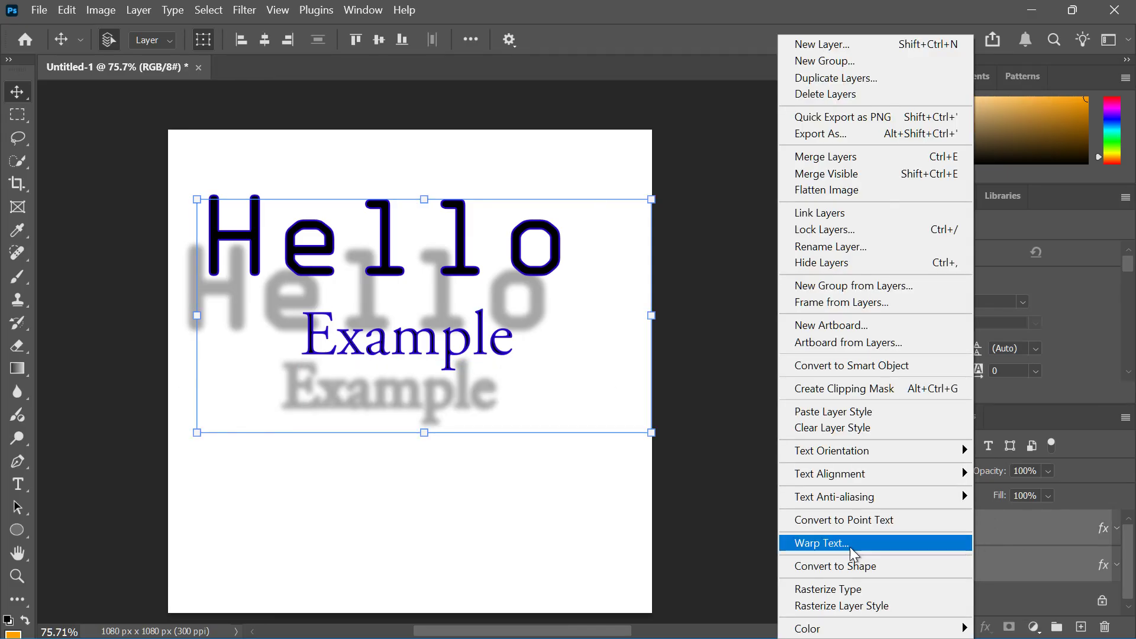
pyautogui.click(868, 418)
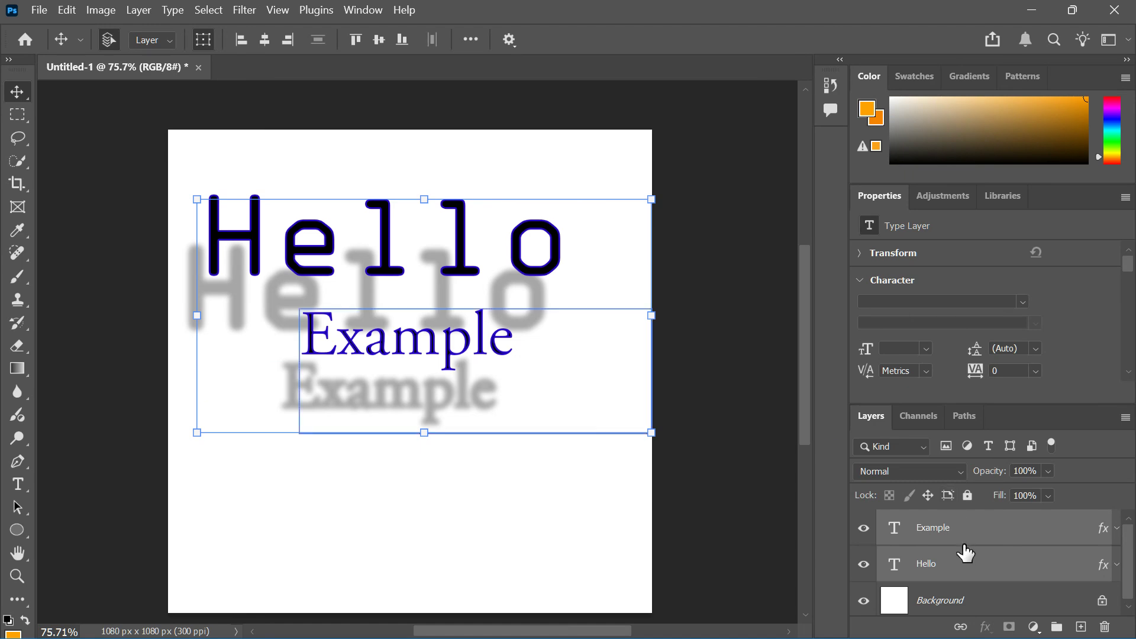
# - Select the Hello and Example layers in turn and expand the Example layer's effects list to check its Stroke and Drop Shadow
pyautogui.click(945, 567)
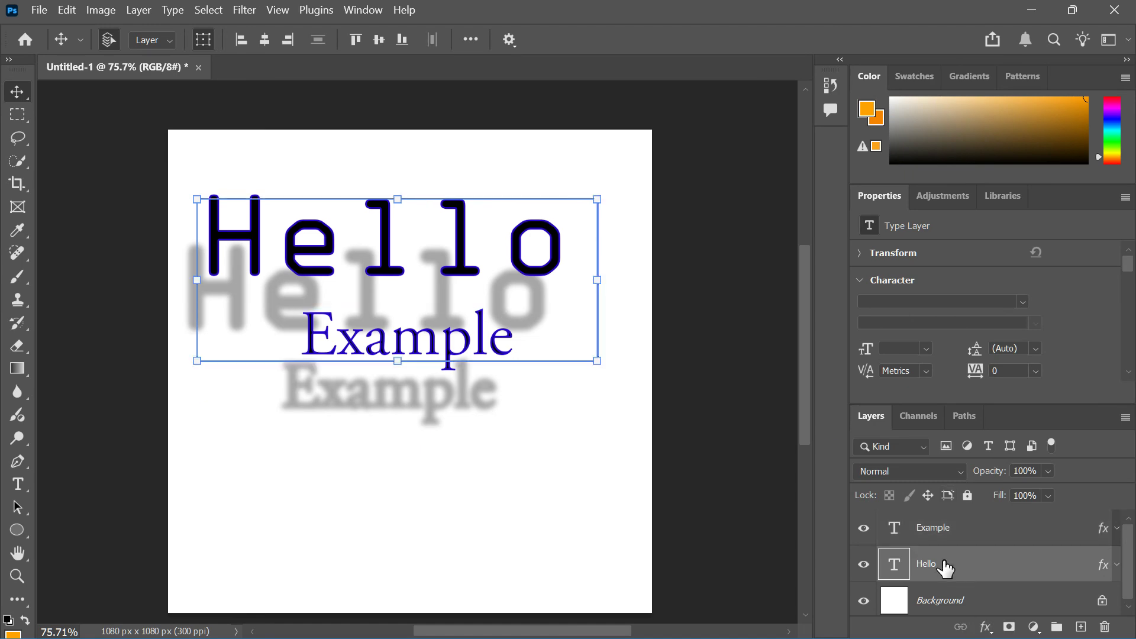
pyautogui.click(971, 543)
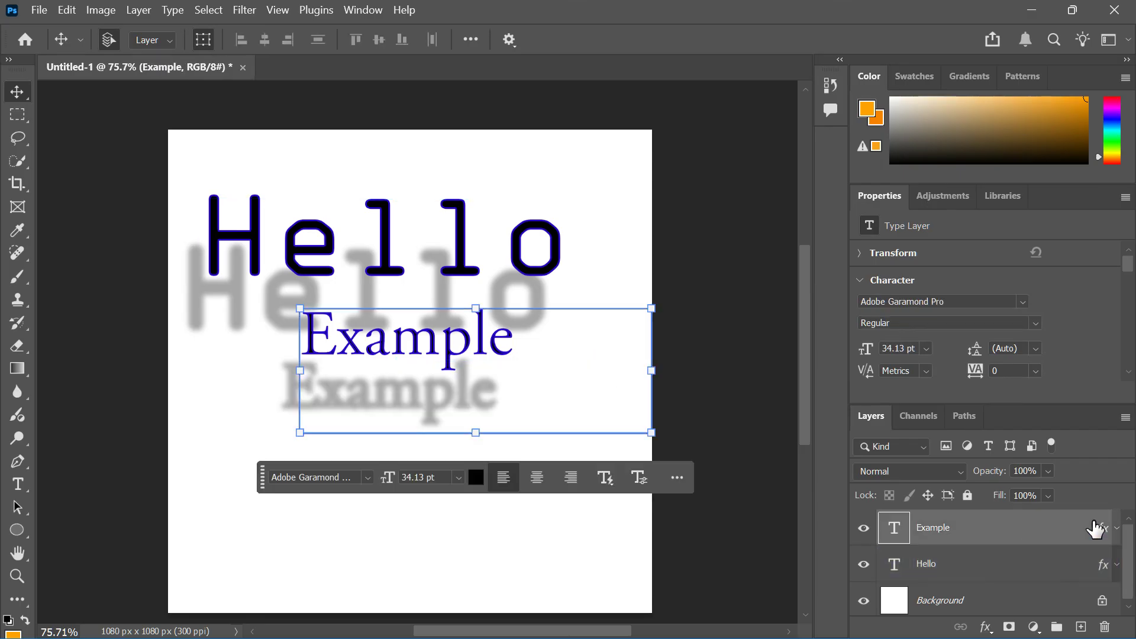
pyautogui.click(1116, 528)
pyautogui.scroll(-2, 965, 565)
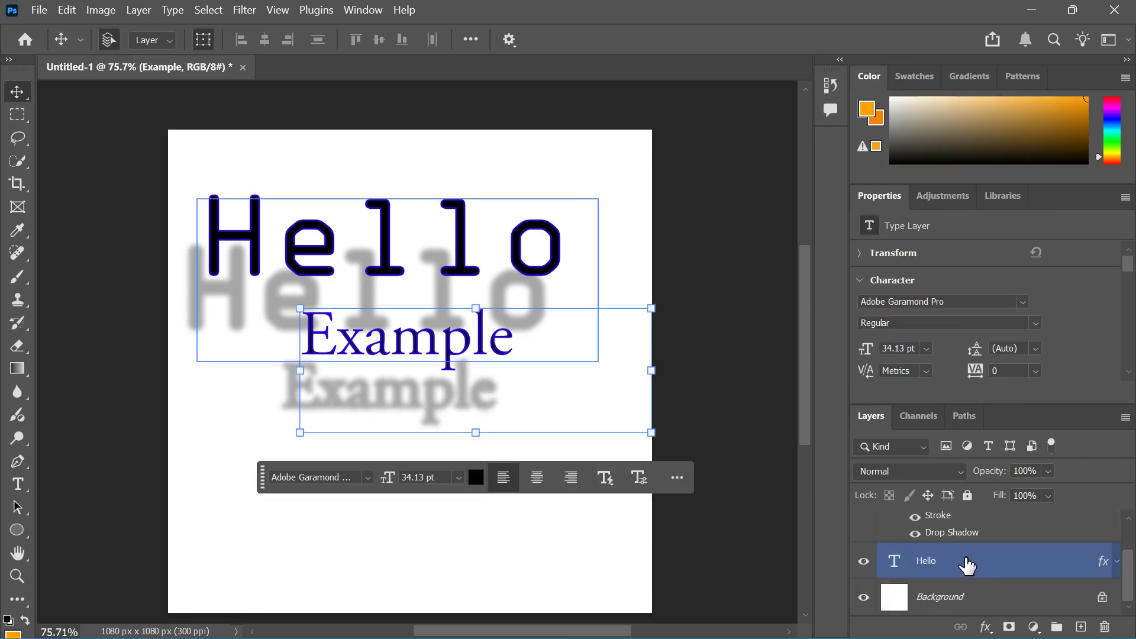
pyautogui.scroll(2, 965, 562)
# - Move the Example text down and slightly left, clear of the Hello shadow, and clear its layer style
pyautogui.rightClick(959, 525)
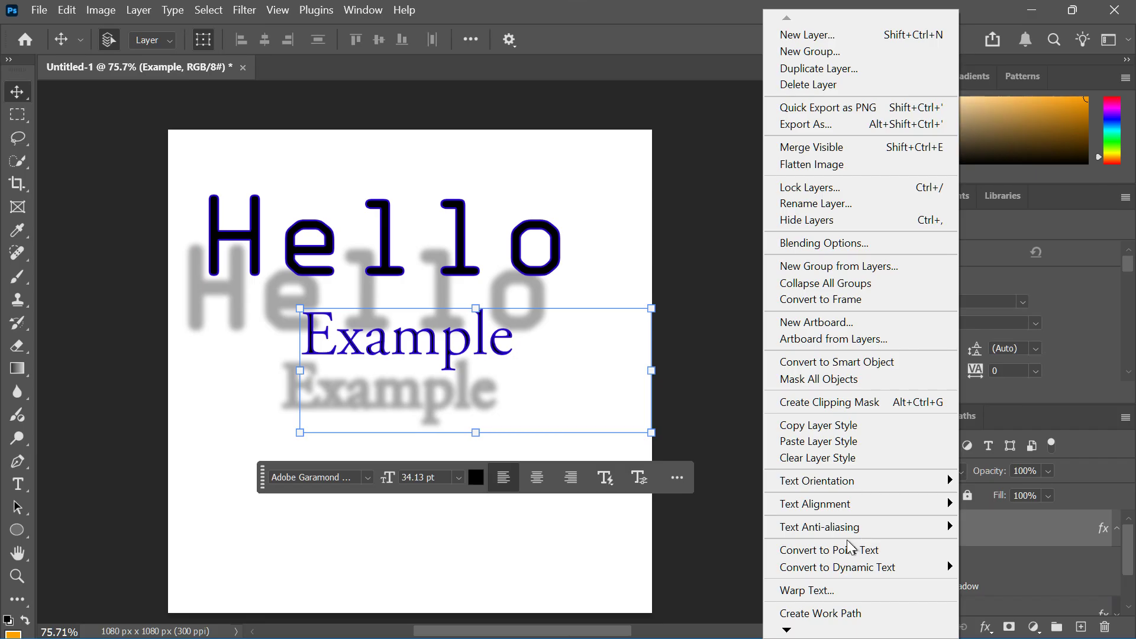
pyautogui.press('Escape')
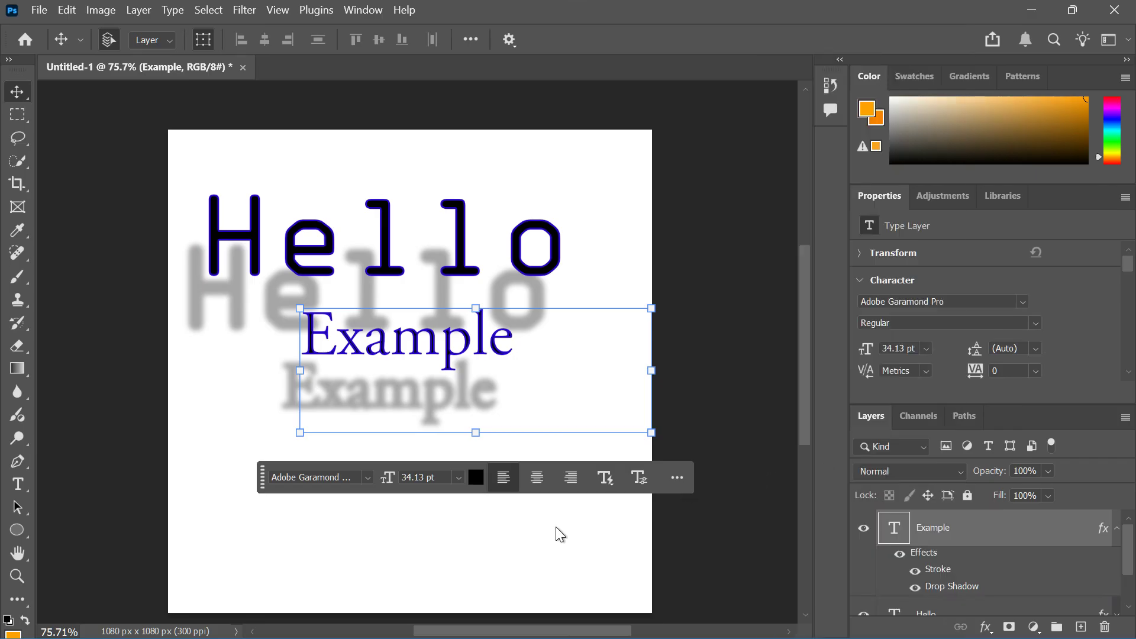
pyautogui.moveTo(439, 374); pyautogui.dragTo(404, 448)
# - Copy the layer style from the Hello layer and paste it onto the Example layer
pyautogui.click(964, 562)
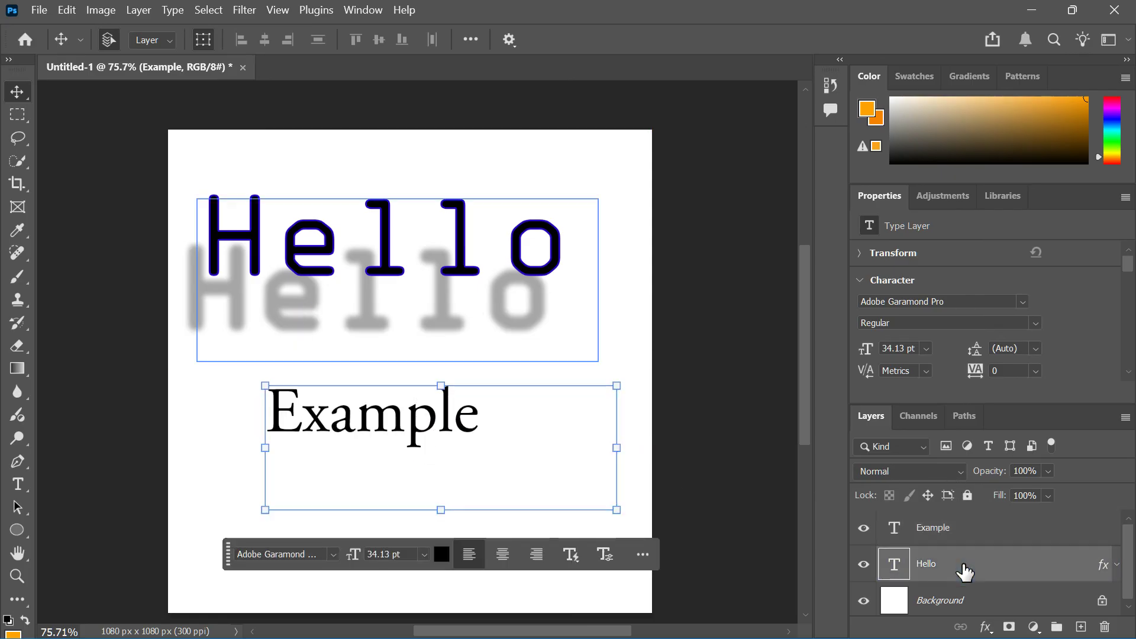
pyautogui.rightClick(964, 571)
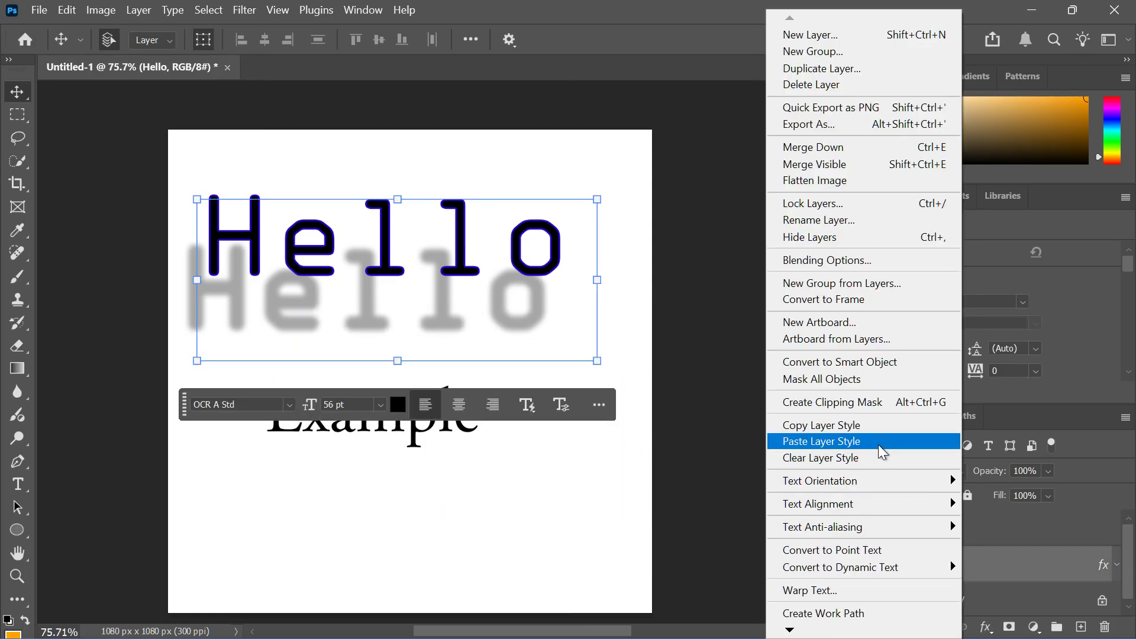
pyautogui.click(798, 432)
pyautogui.click(1013, 528)
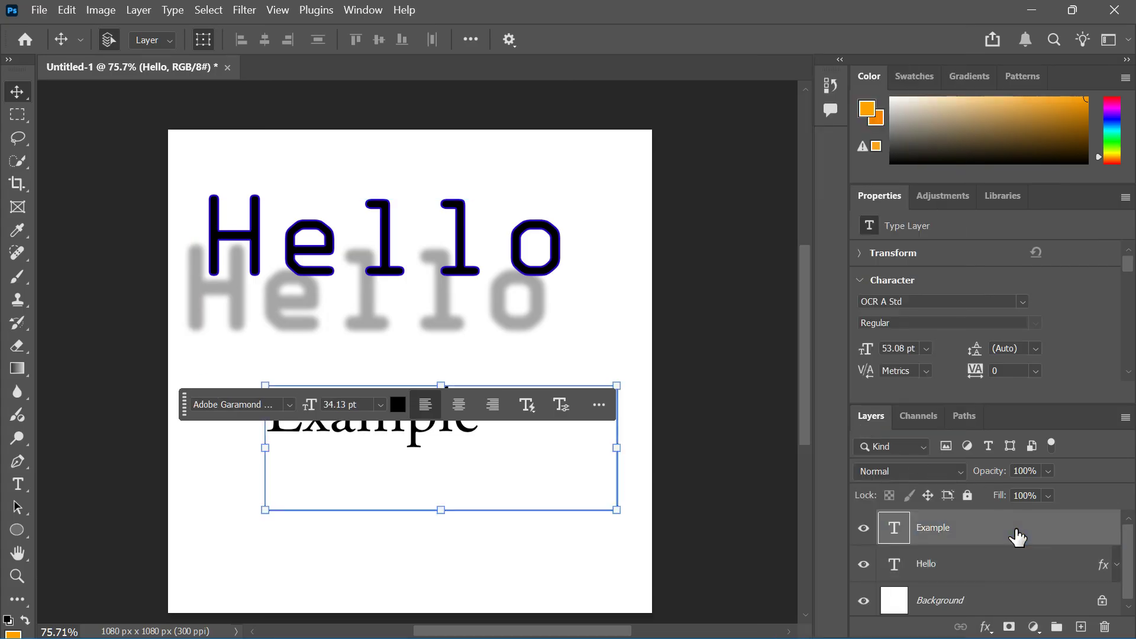
pyautogui.rightClick(913, 530)
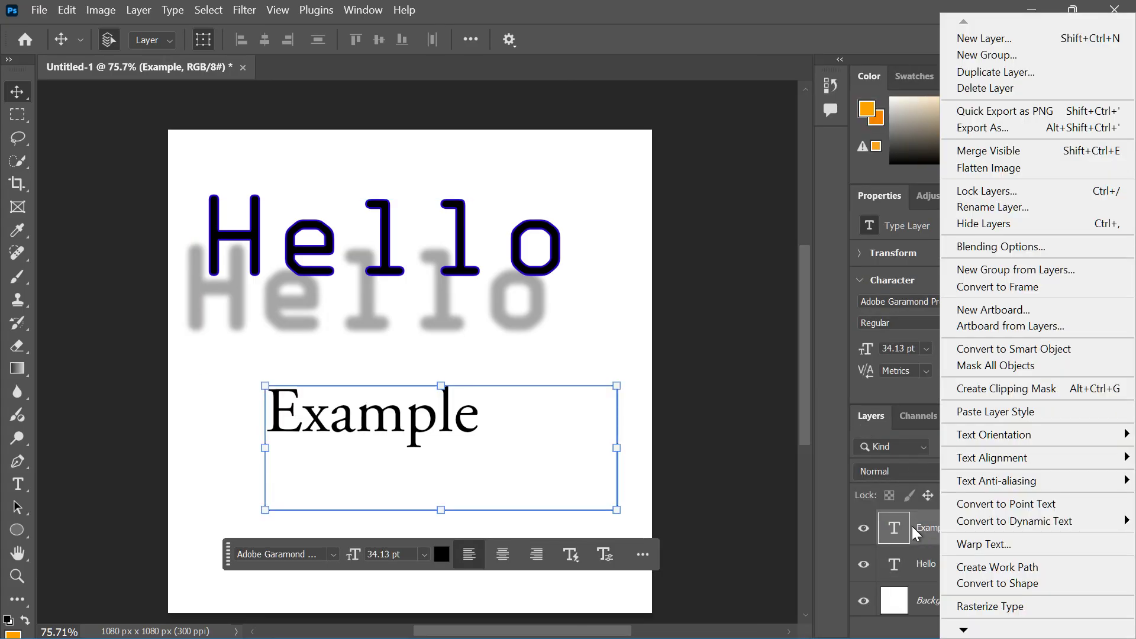
pyautogui.click(1017, 412)
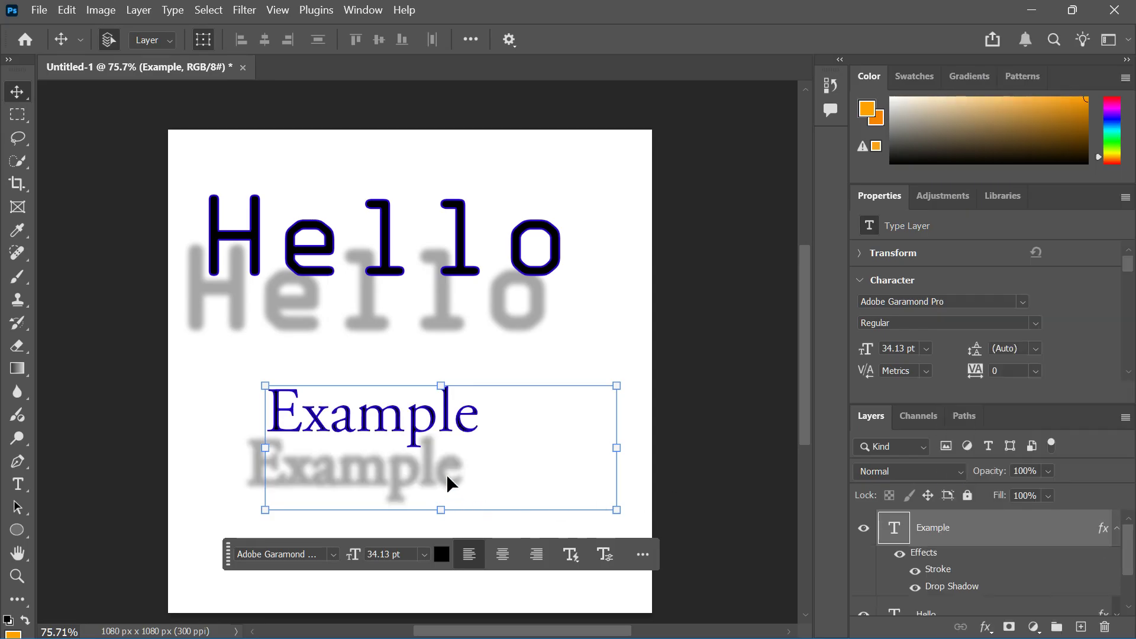